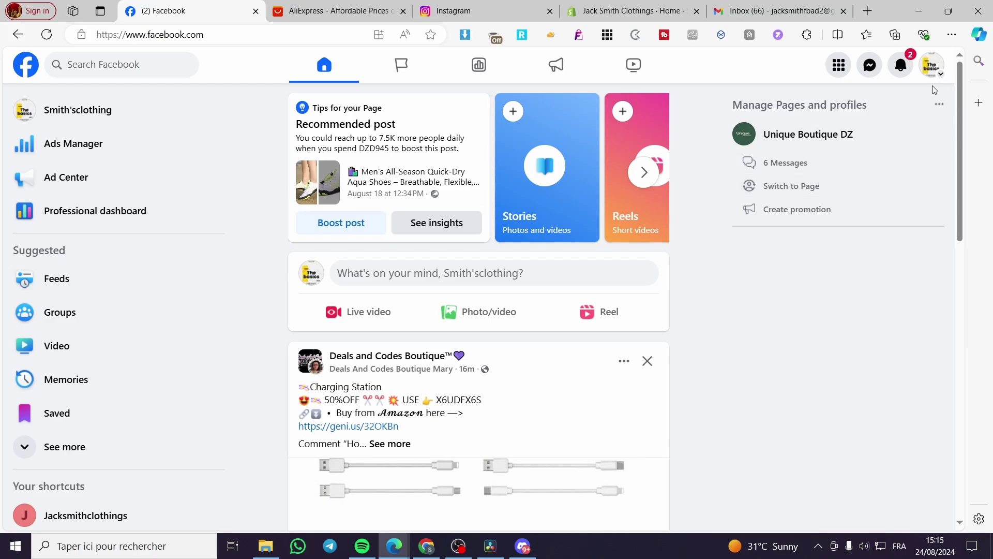
# Open Settings & privacy > Settings from the Smith'sclothing Page profile.
pyautogui.click(73, 110)
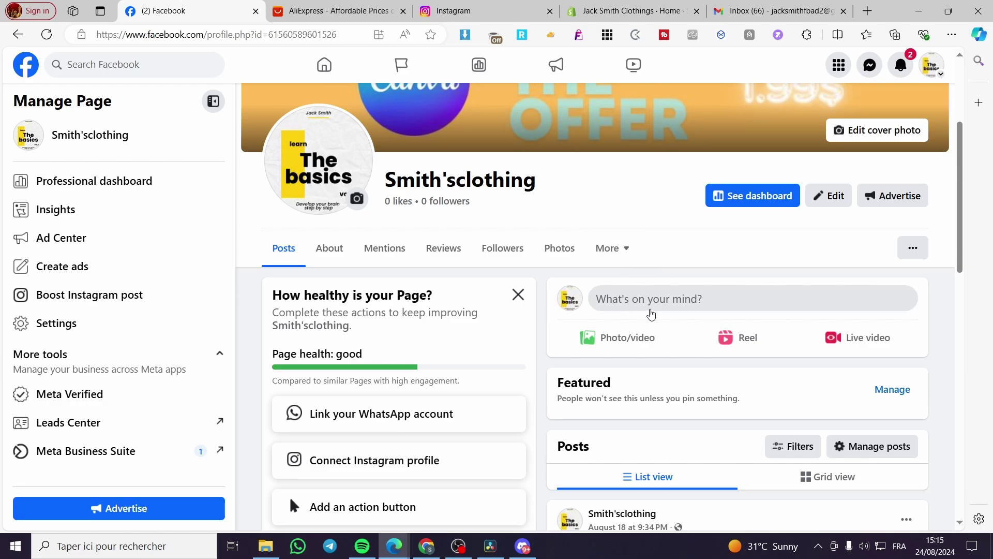
pyautogui.scroll(-2, 519, 311)
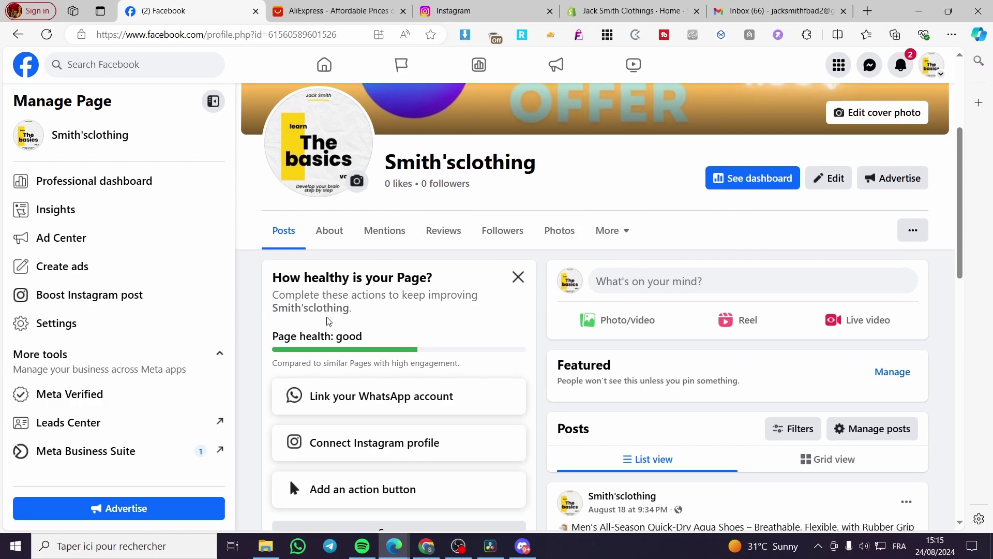
pyautogui.scroll(-4, 519, 310)
pyautogui.scroll(7, 518, 351)
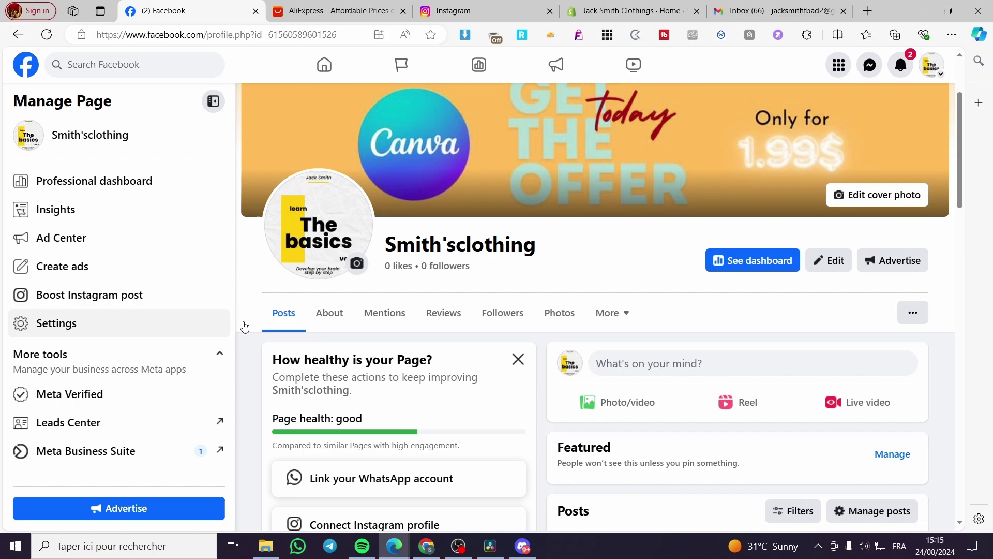
pyautogui.scroll(-3, 518, 310)
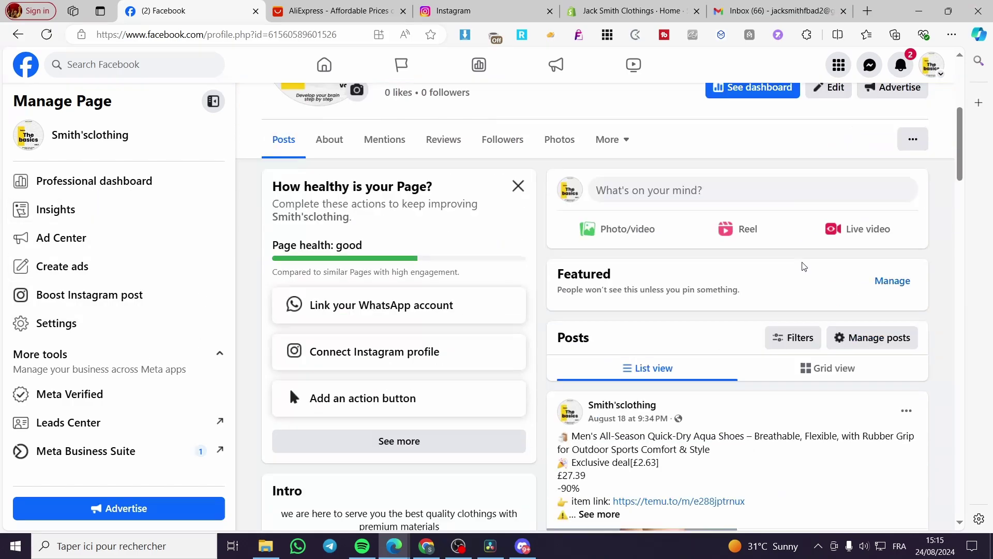
pyautogui.scroll(5, 519, 310)
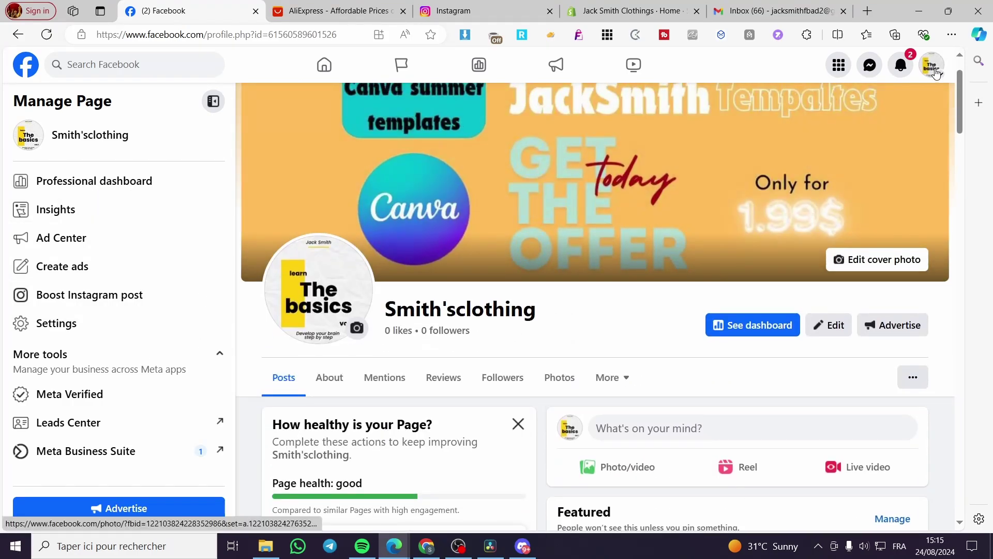
pyautogui.click(931, 64)
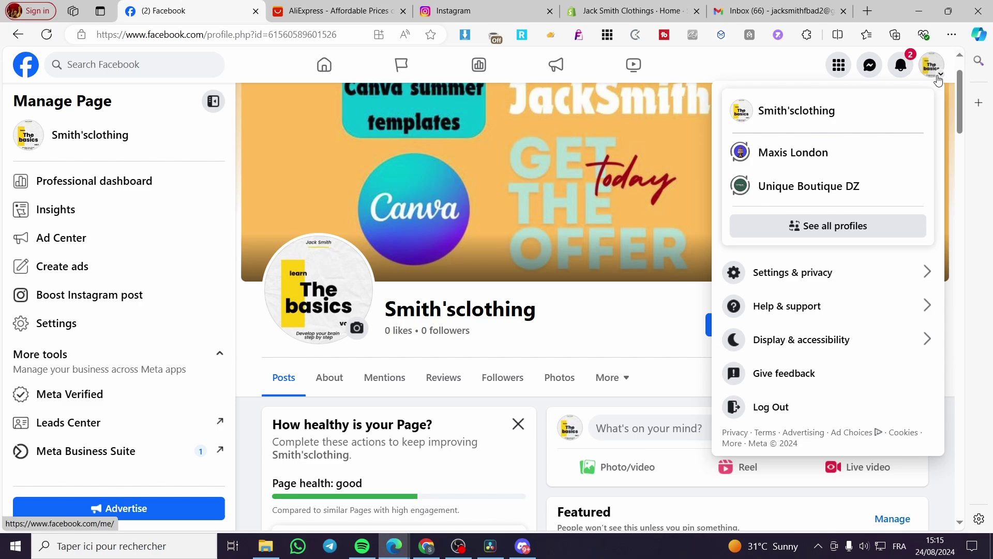
pyautogui.click(790, 278)
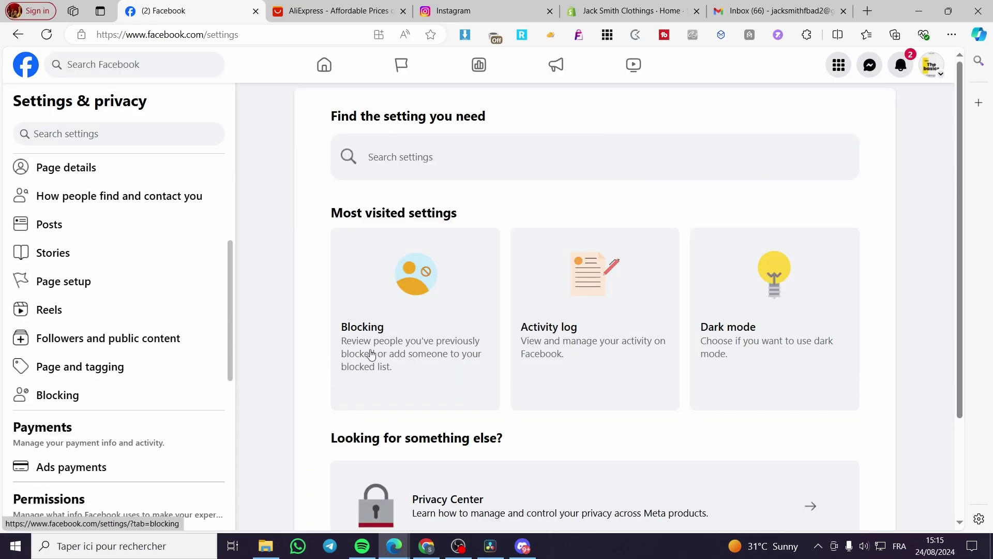
pyautogui.scroll(-5, 195, 344)
pyautogui.scroll(8, 157, 373)
pyautogui.scroll(3, 157, 373)
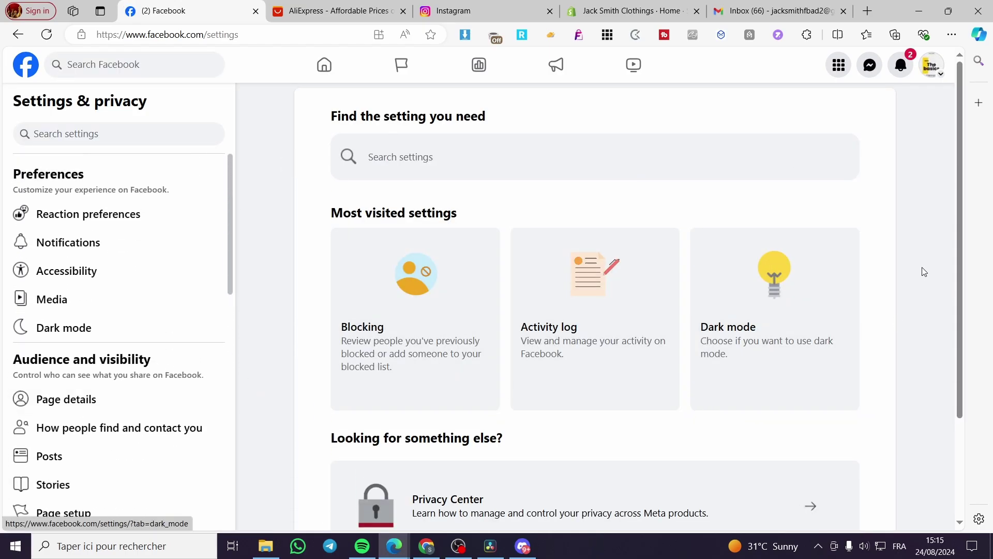
pyautogui.scroll(-3, 924, 295)
pyautogui.scroll(3, 854, 326)
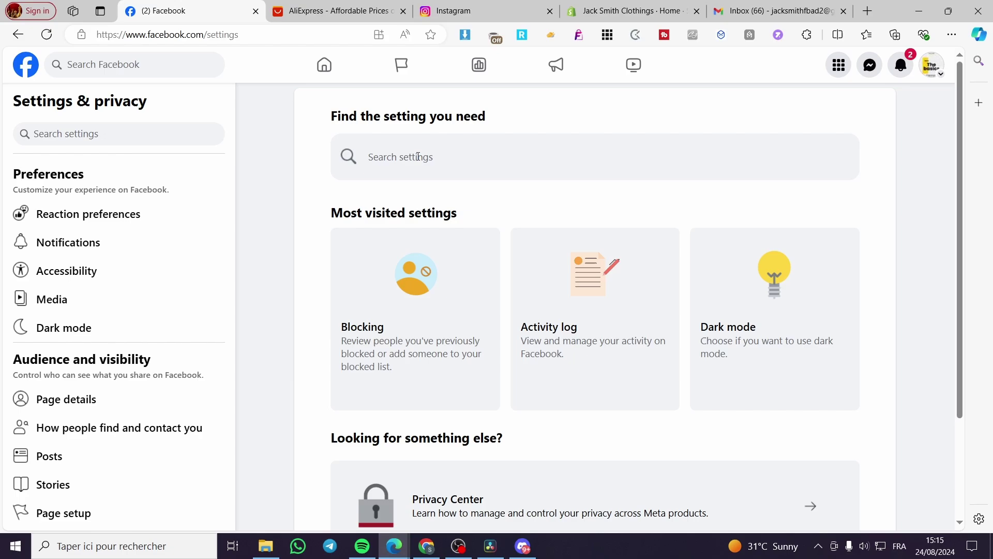
# Search the settings for 'username' and open the Name result.
pyautogui.click(402, 158)
pyautogui.write('u')
pyautogui.press('BackSpace')
pyautogui.write('use')
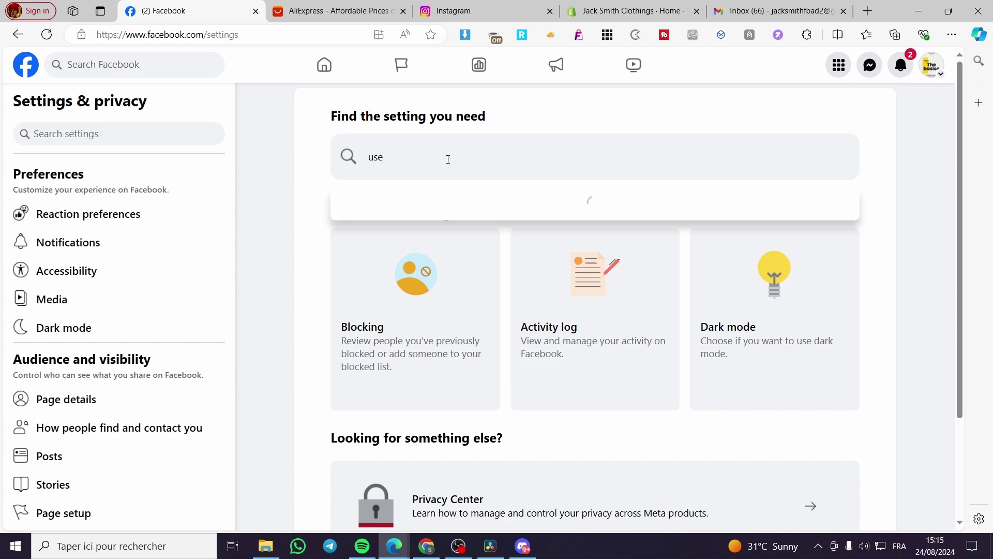
pyautogui.write('rname')
pyautogui.press('Return')
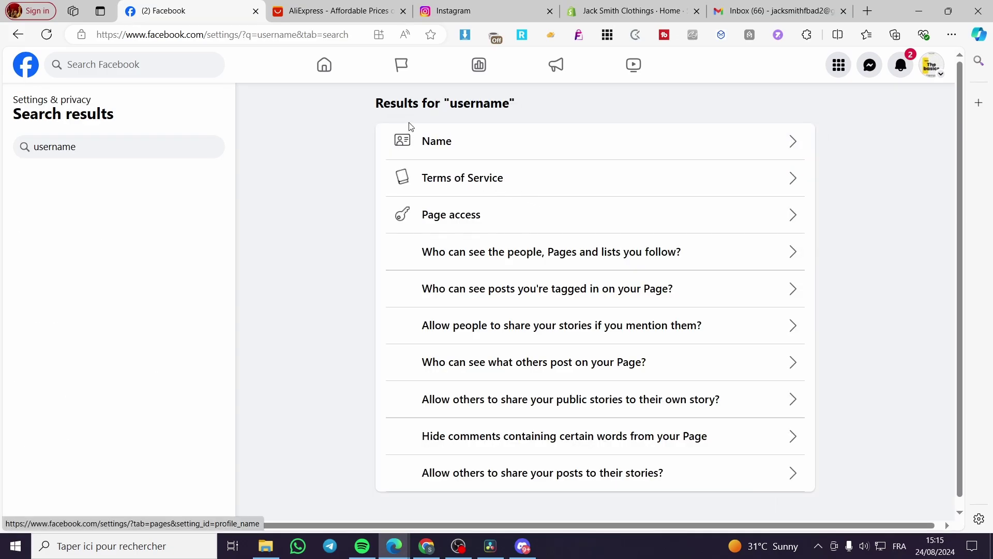
pyautogui.click(423, 141)
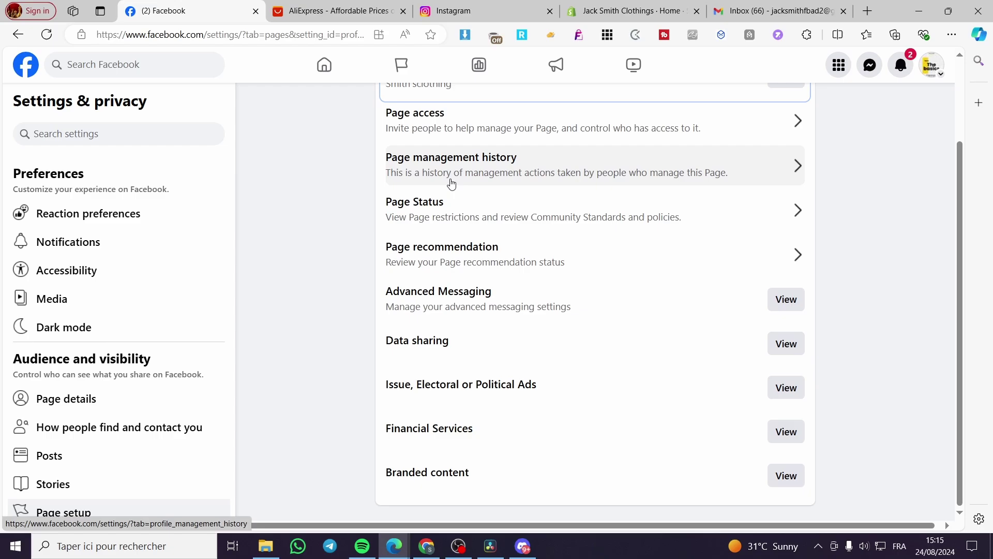
pyautogui.scroll(3, 422, 149)
# View the Name row, edit the Username, and focus its empty entry field.
pyautogui.click(786, 182)
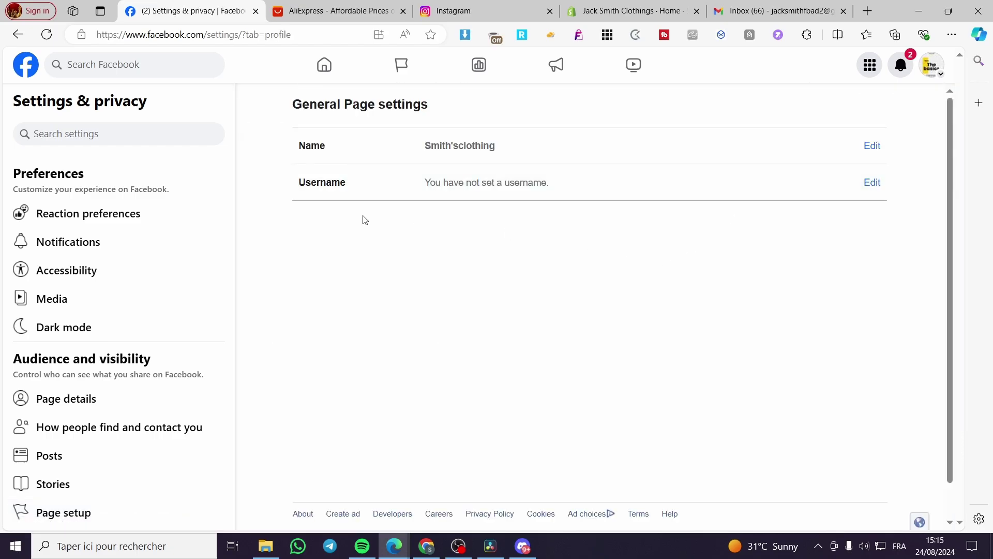
pyautogui.moveTo(292, 106); pyautogui.dragTo(428, 106)
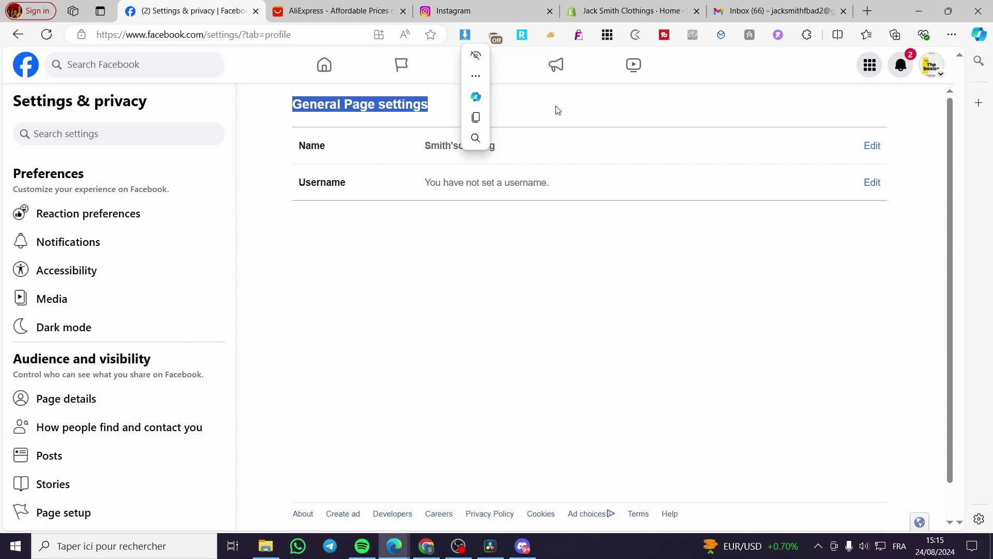
pyautogui.click(475, 97)
pyautogui.click(949, 61)
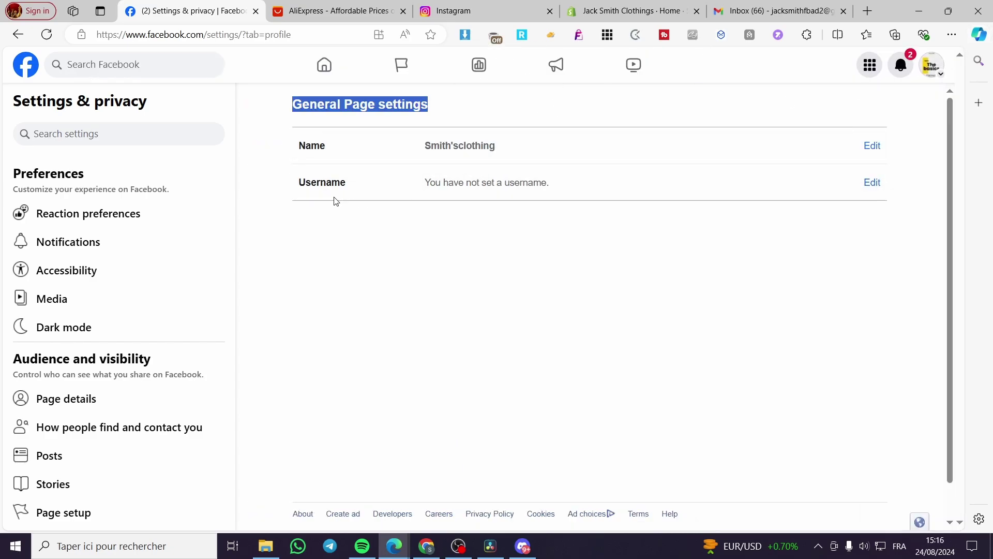
pyautogui.click(872, 181)
pyautogui.click(495, 202)
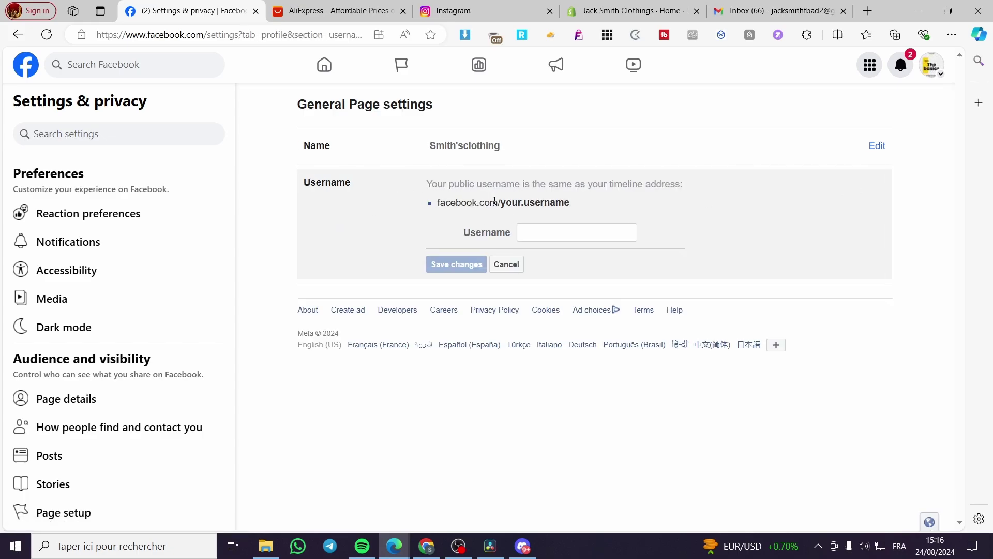
pyautogui.click(593, 239)
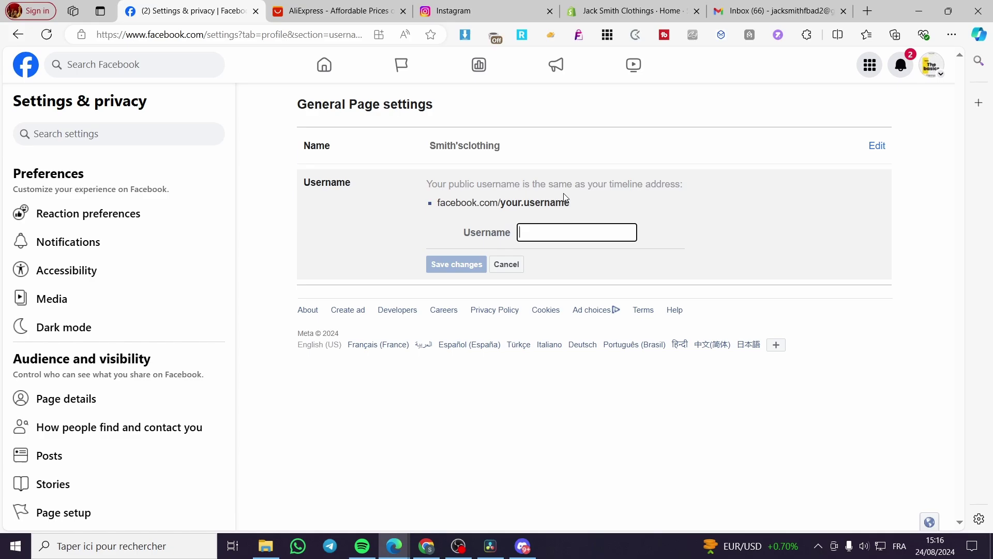
# Enter a username for Smith'sclothing without the apostrophe or capital letter, trying smithsclothing.
pyautogui.doubleClick(464, 145)
pyautogui.click(527, 194)
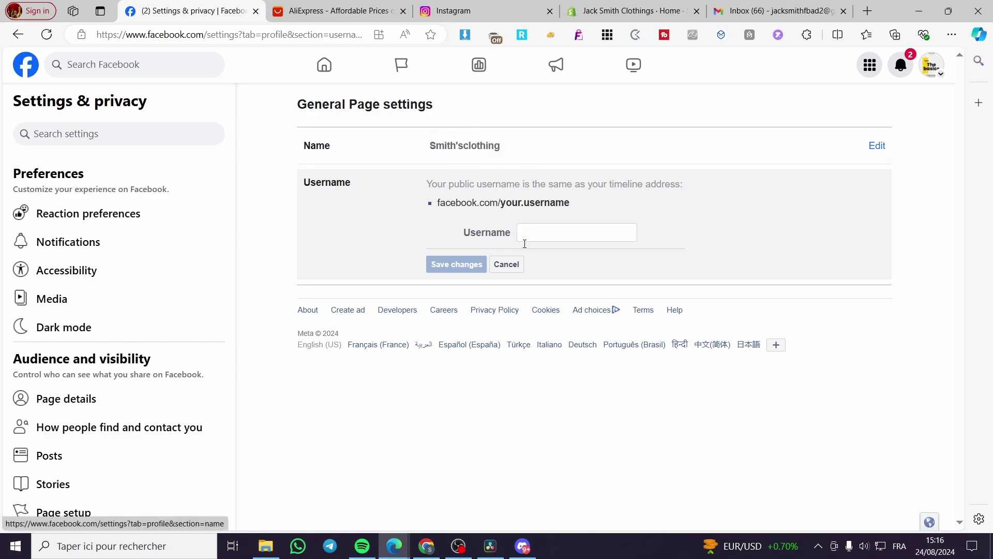
pyautogui.click(564, 232)
pyautogui.write('Smith')
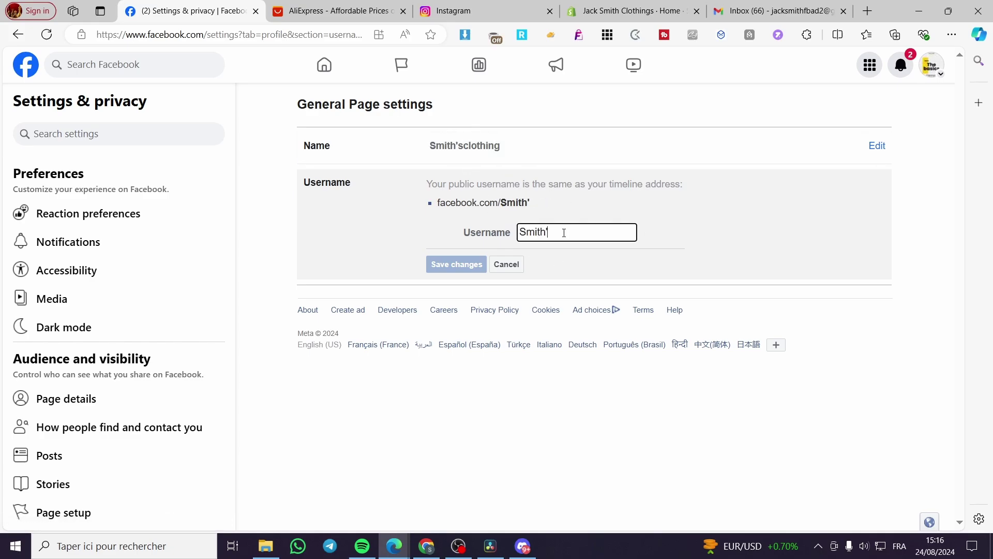
pyautogui.write('sclo')
pyautogui.write('thing')
pyautogui.press('BackSpace')
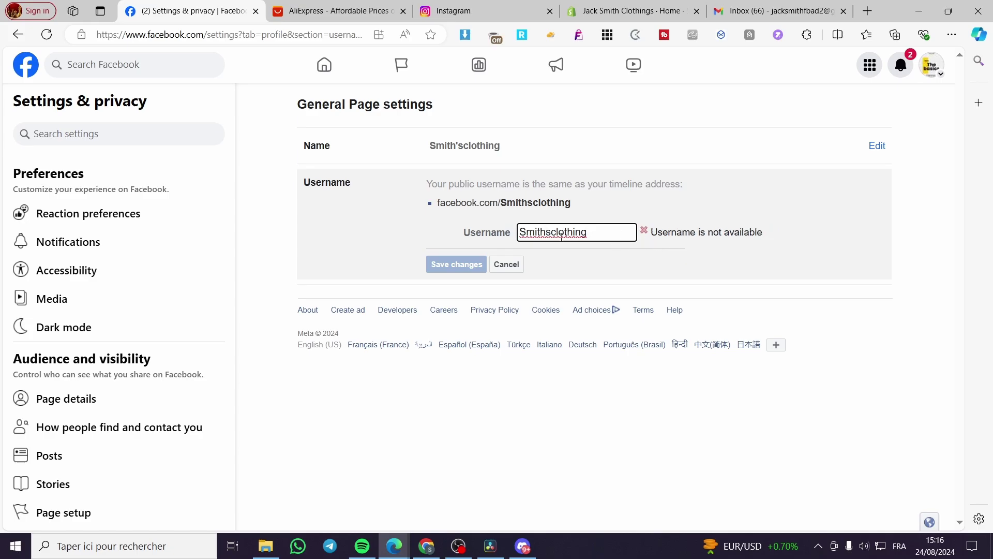
pyautogui.press('BackSpace')
pyautogui.write('smith')
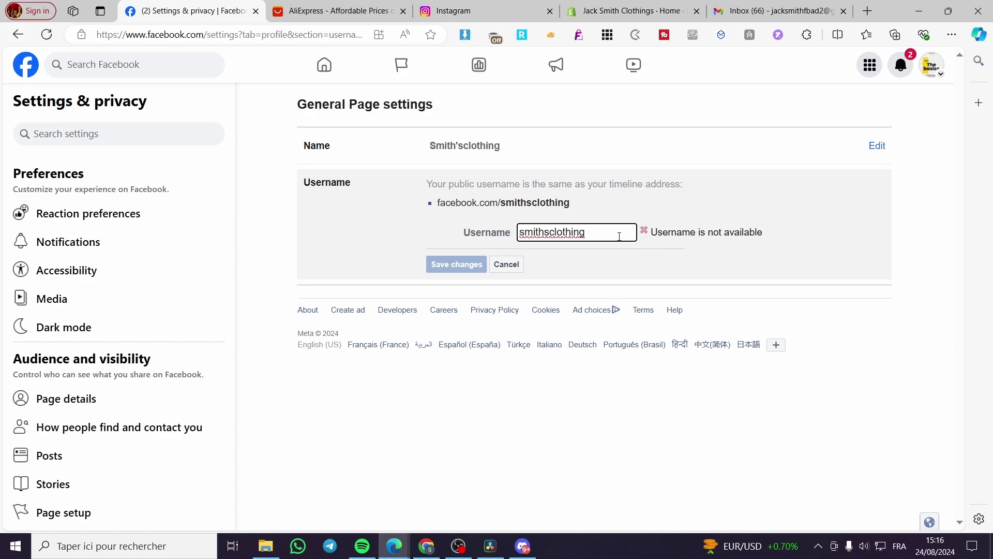
pyautogui.write('s')
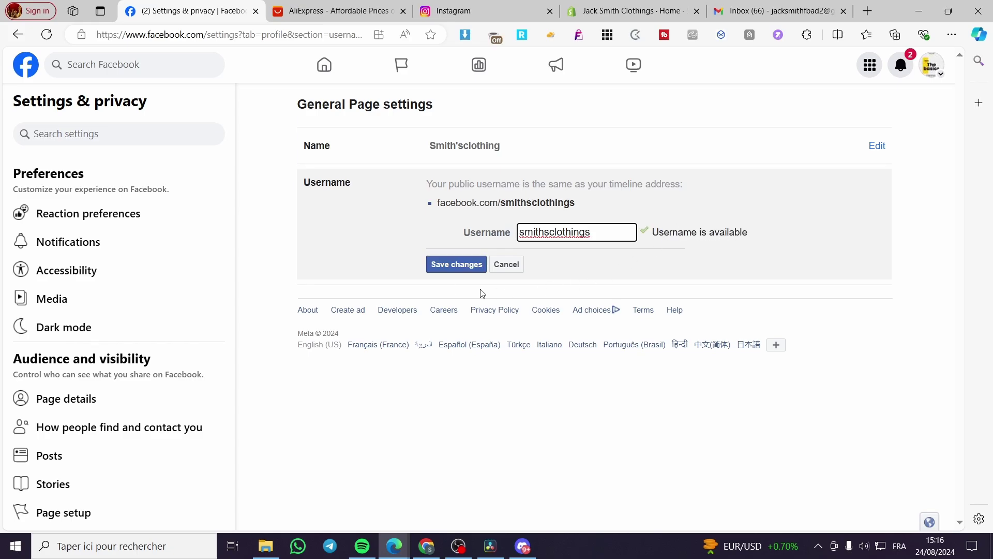
pyautogui.click(456, 264)
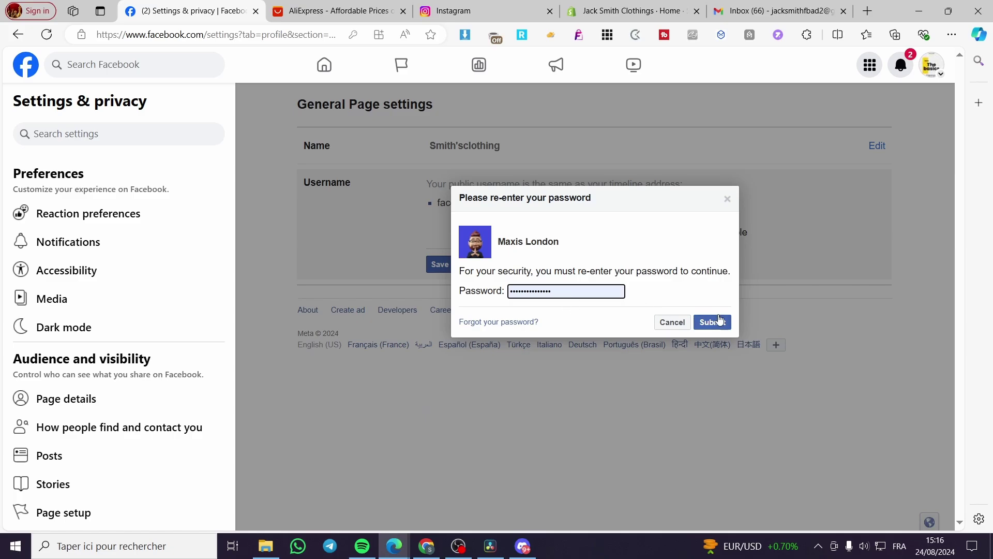
pyautogui.click(719, 322)
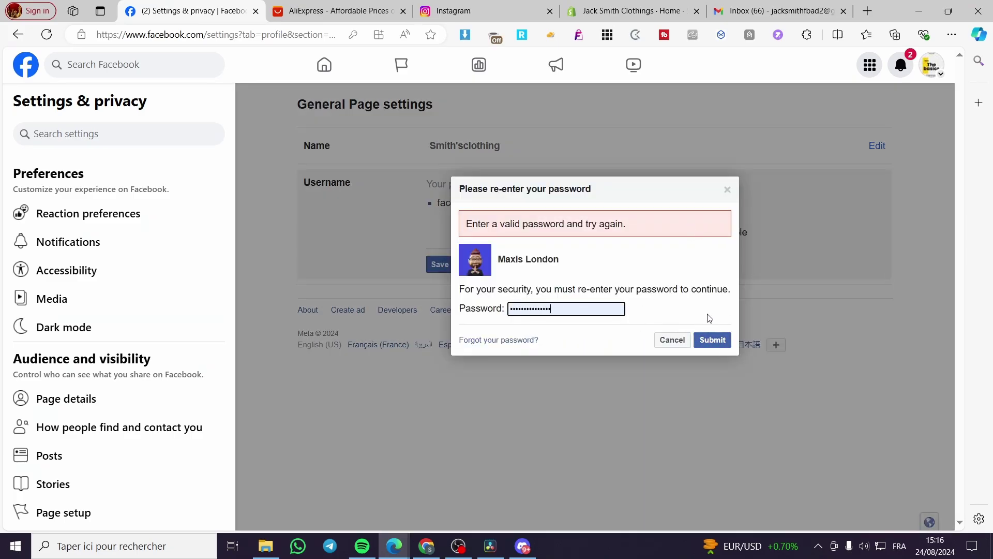
pyautogui.click(726, 191)
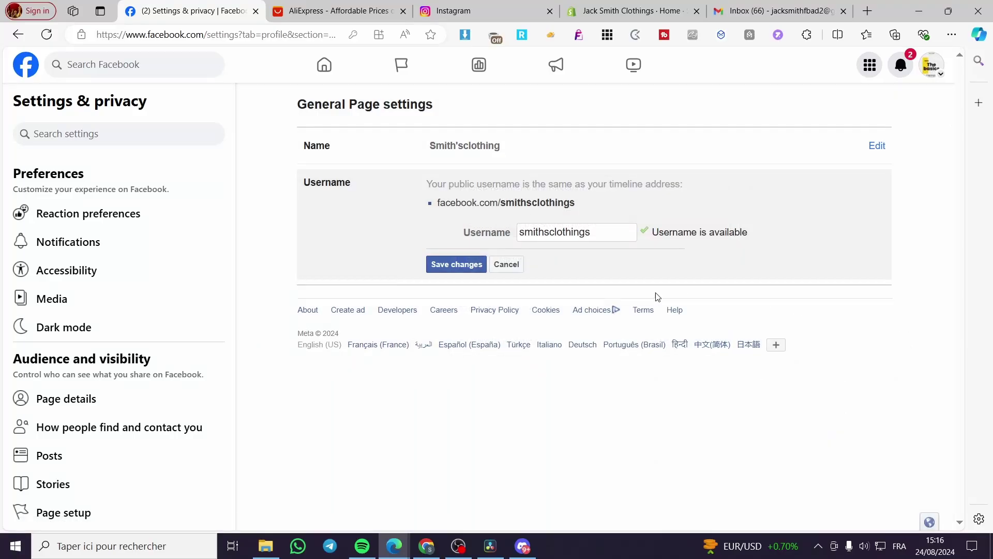